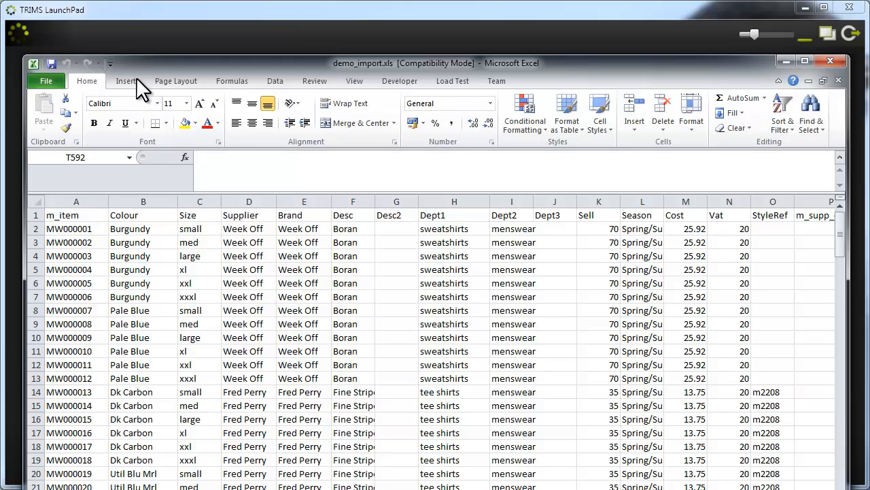
Move the spreadsheet out of the way, check the Menswear entry in the Explorer's navigation, and close the Explorer
left_click_drag(155, 57, 148, 488)
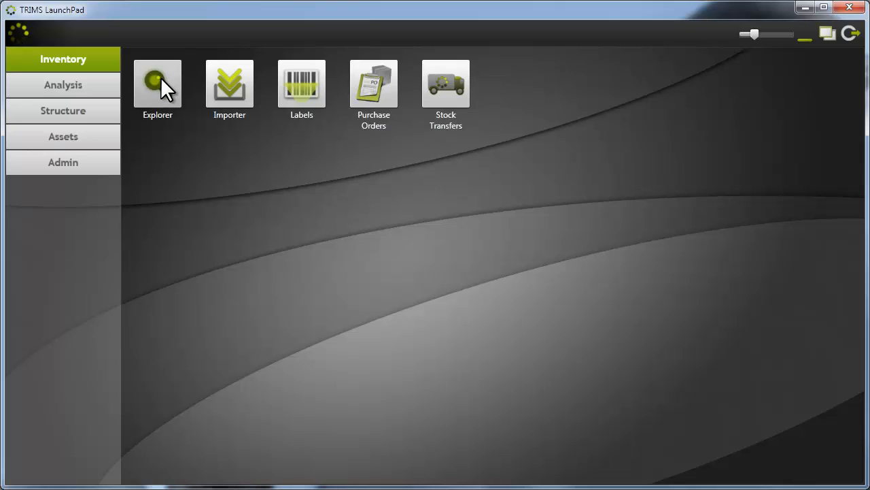
left_click(161, 77)
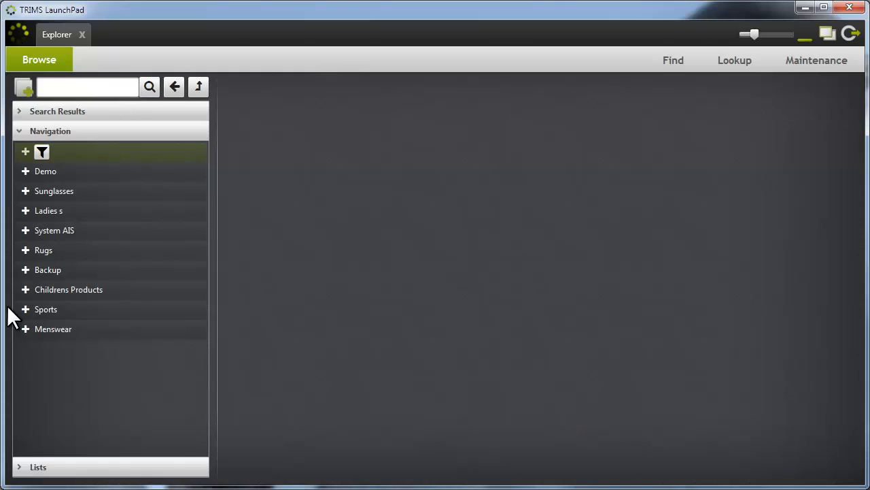
left_click(51, 328)
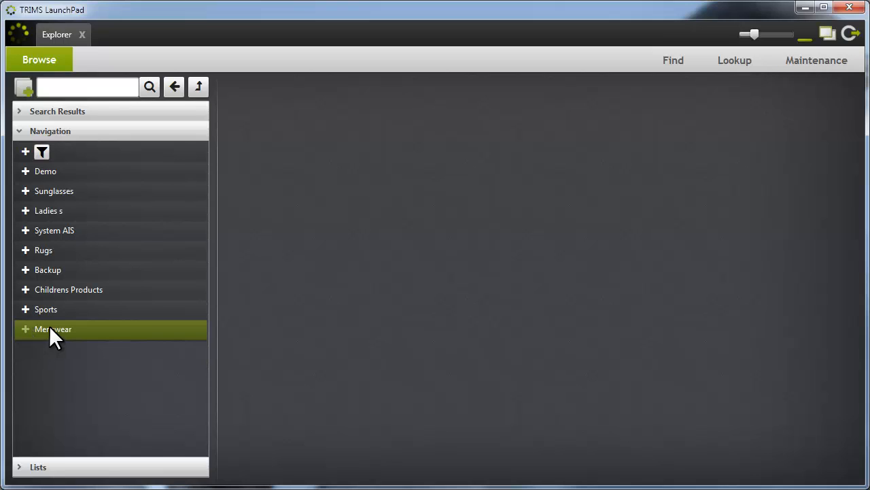
left_click(81, 34)
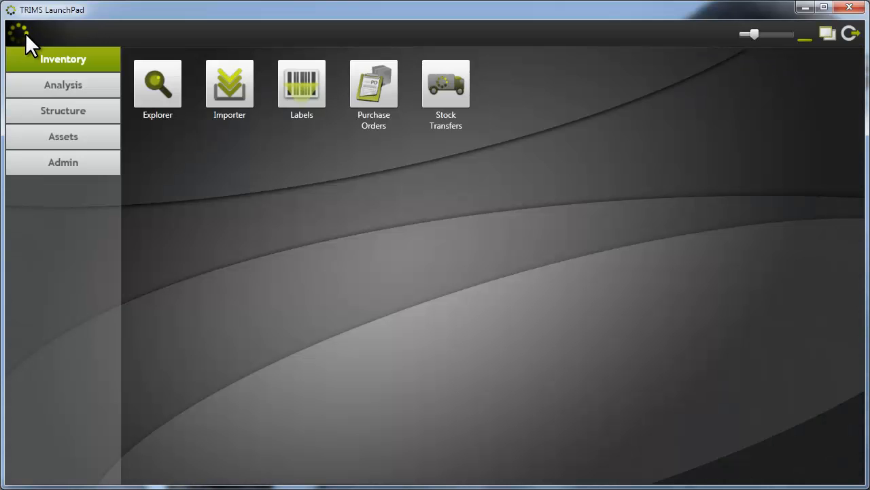
Review the categories, variants and tags assigned to the Menswear system's structure, then close the system settings
left_click(64, 113)
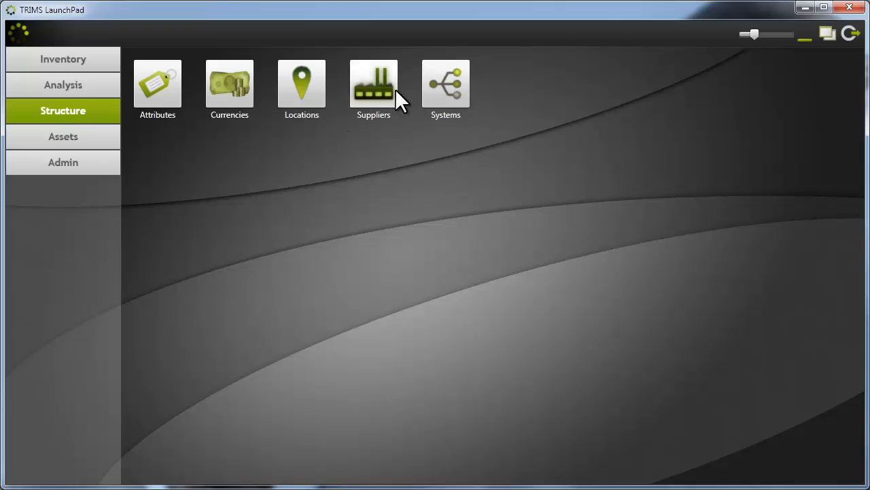
left_click(438, 92)
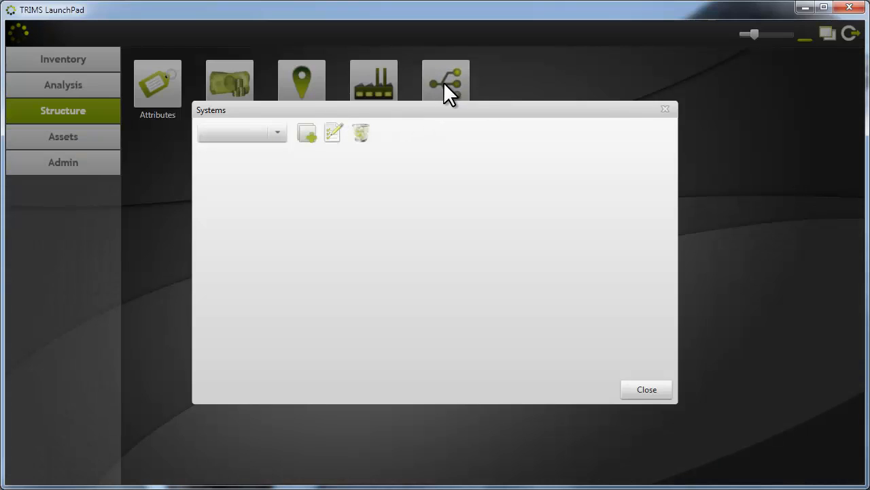
left_click(278, 136)
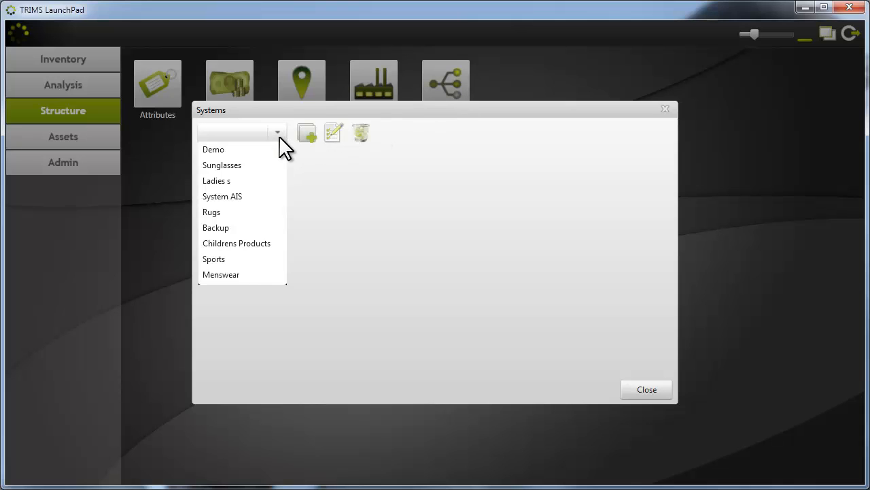
left_click(230, 274)
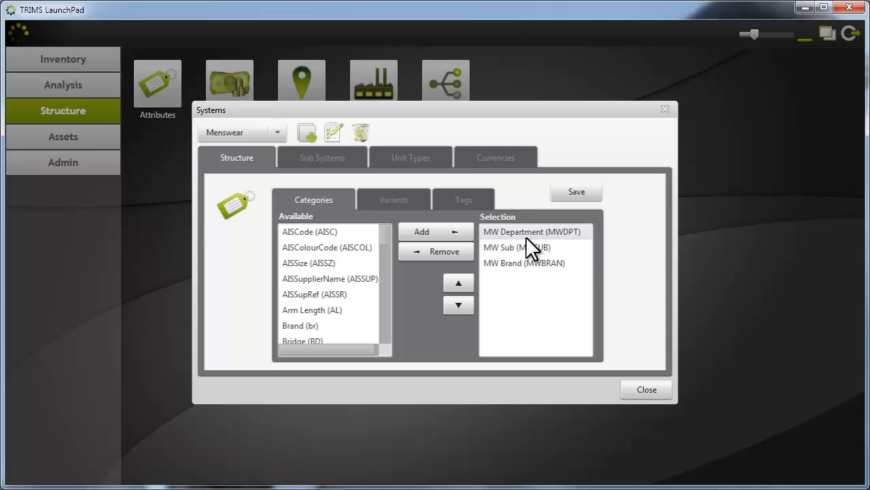
left_click(385, 201)
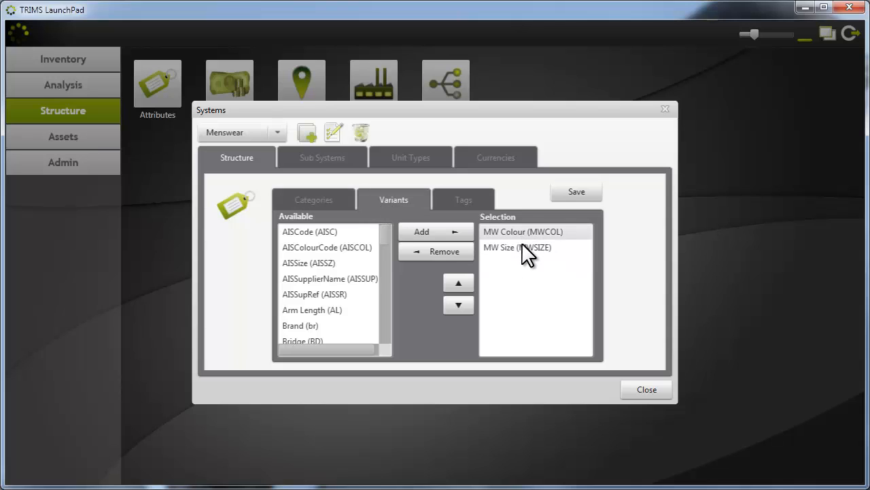
left_click(462, 202)
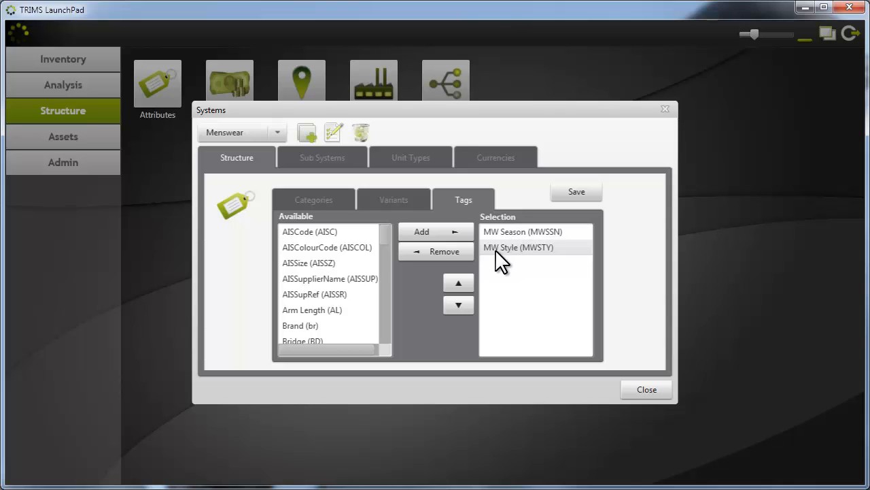
left_click(646, 390)
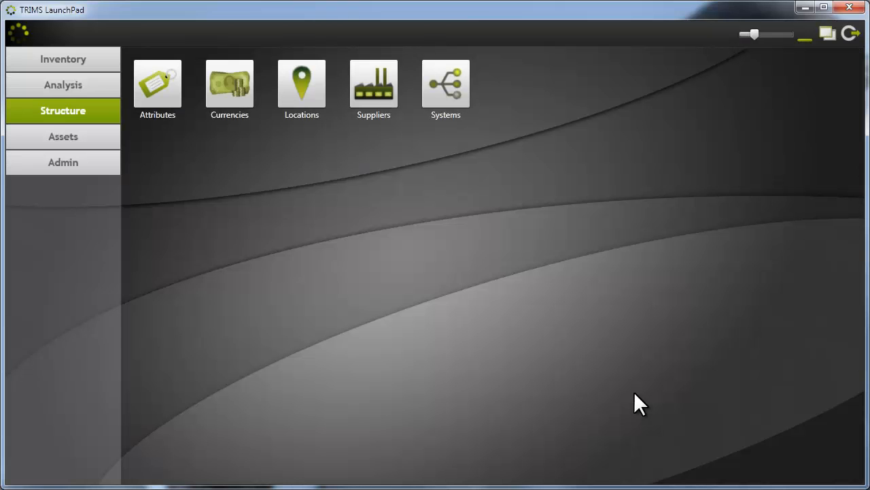
Upload demo_import.xls from the Desktop in the Importer and load it as the catalogue for Menswear
left_click(62, 59)
left_click(219, 84)
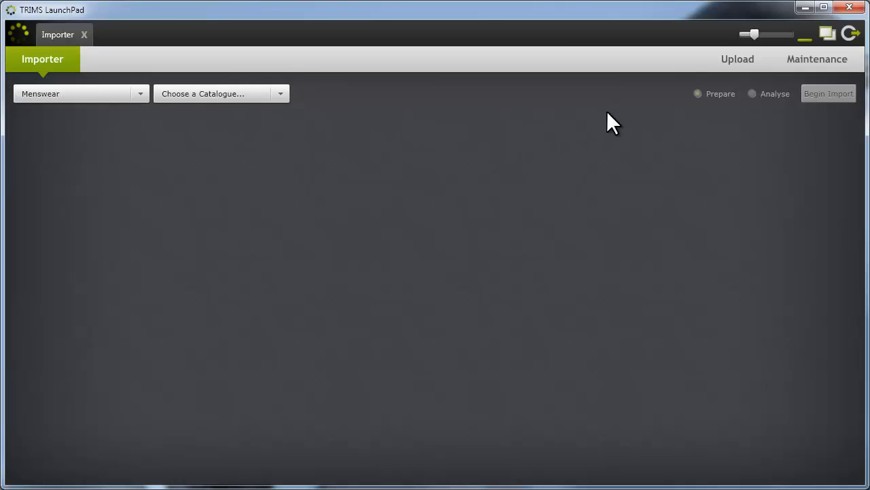
left_click(731, 68)
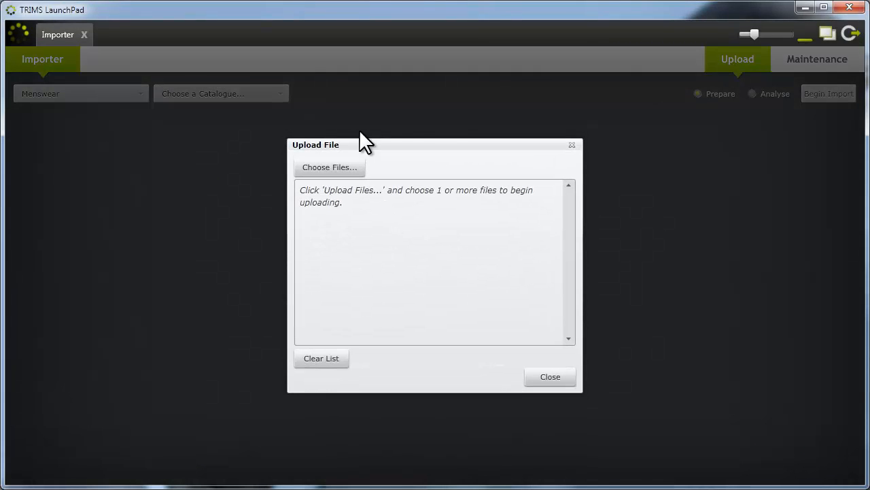
left_click(327, 166)
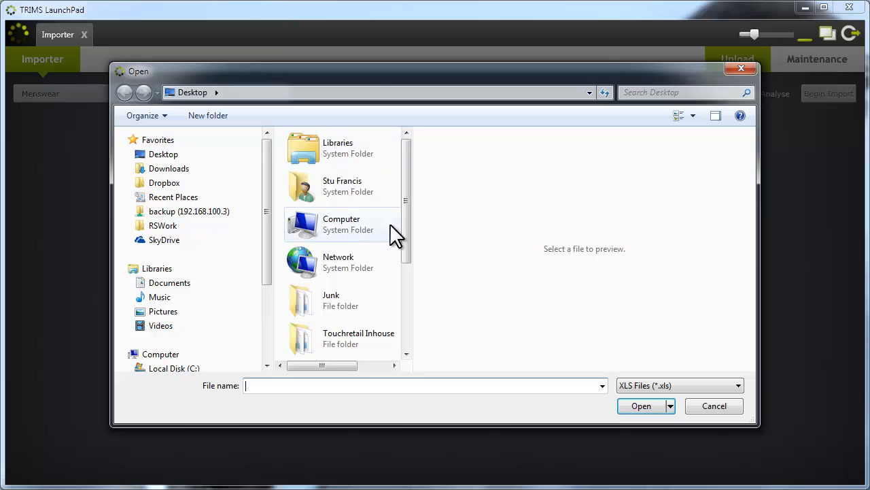
left_click_drag(410, 251, 411, 358)
left_click(347, 264)
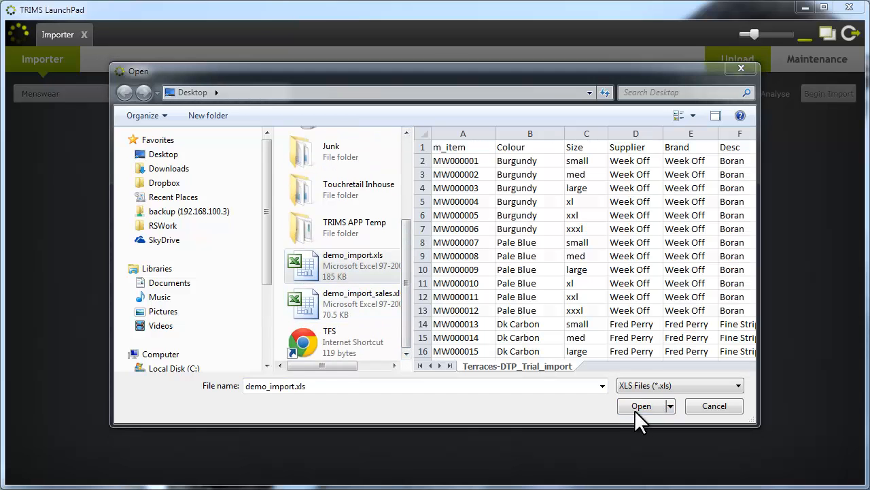
left_click(642, 407)
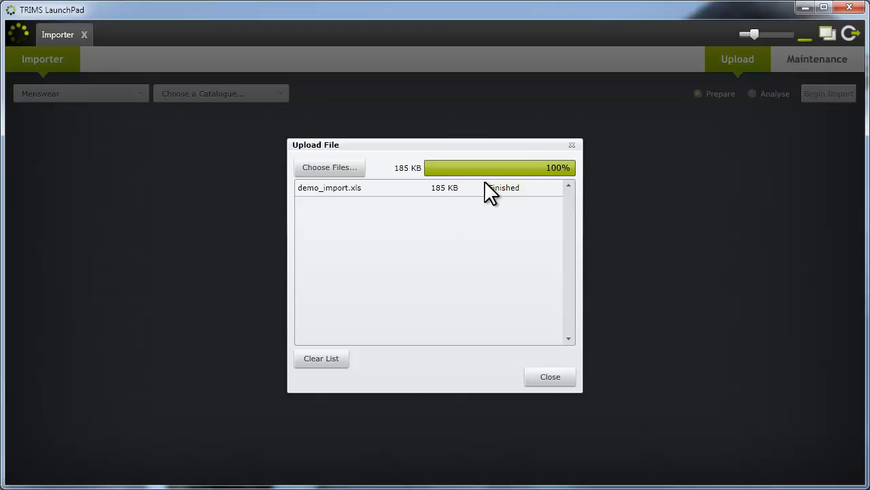
left_click(551, 377)
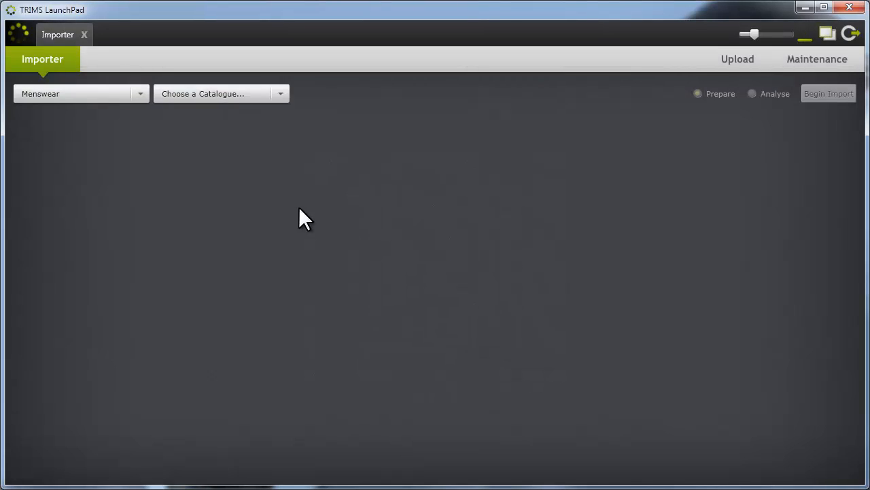
left_click(233, 95)
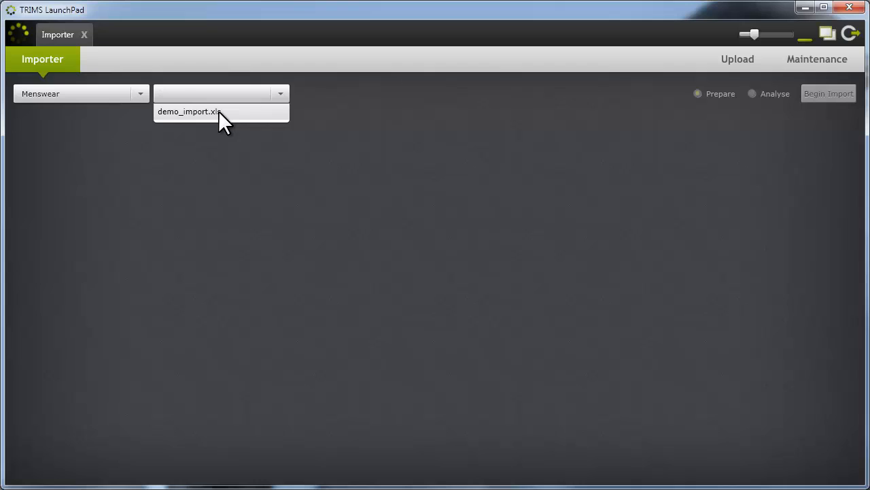
left_click(218, 111)
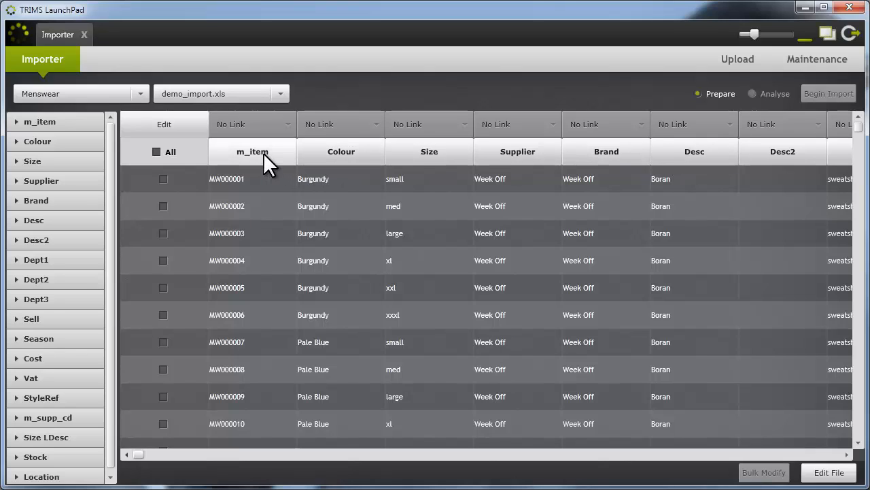
Make the column links editable and link the m_item column to Barcode and the Colour column to MW Colour
left_click(161, 128)
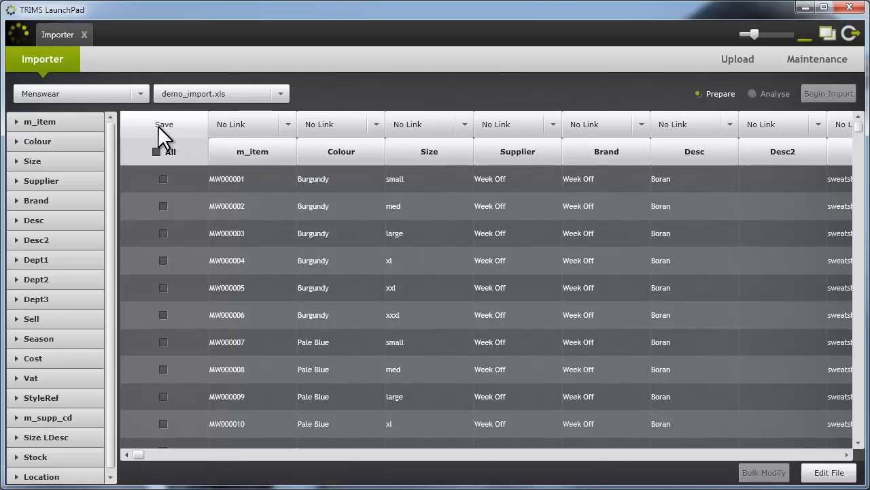
left_click(289, 125)
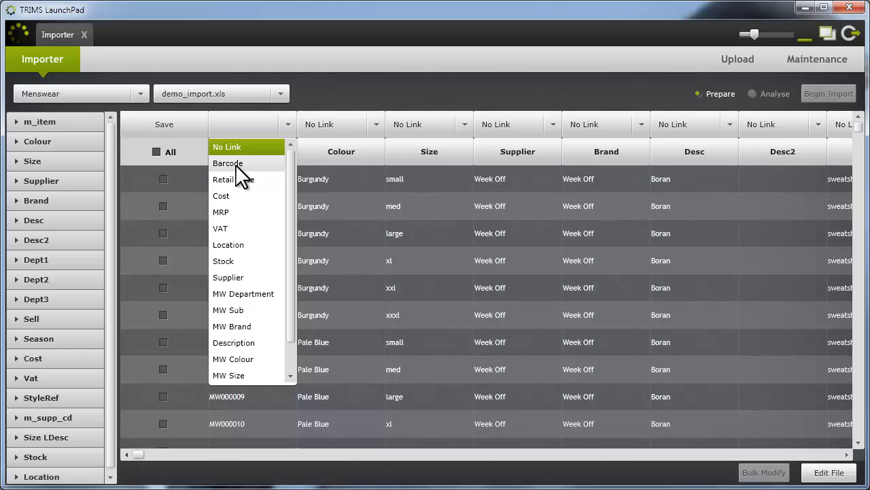
left_click(245, 164)
left_click(375, 125)
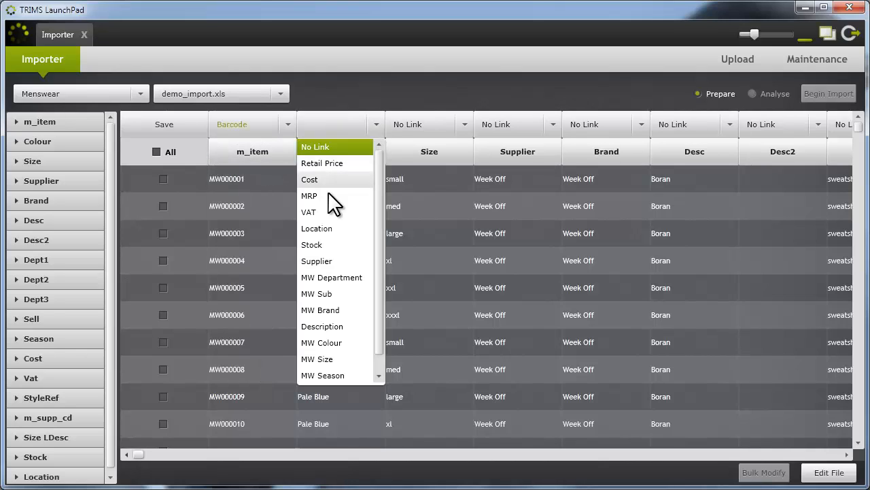
left_click(331, 342)
Link the Size column to MW Size and the Supplier column to Supplier
left_click(464, 124)
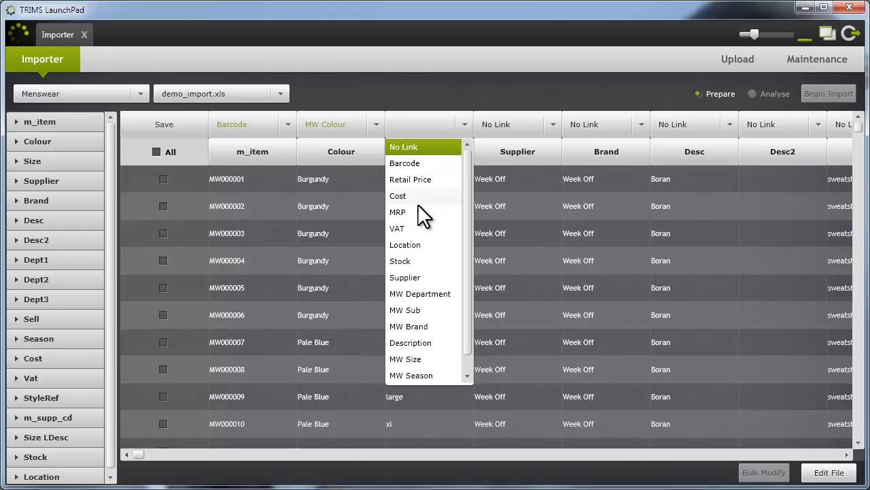
left_click(423, 358)
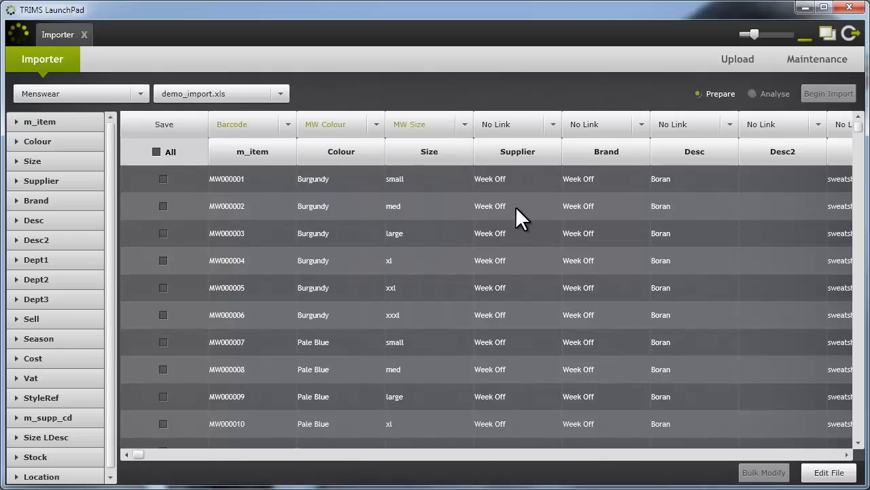
left_click(554, 124)
left_click(512, 278)
Link the Brand column to MW Brand and the Desc column to Description
left_click(642, 125)
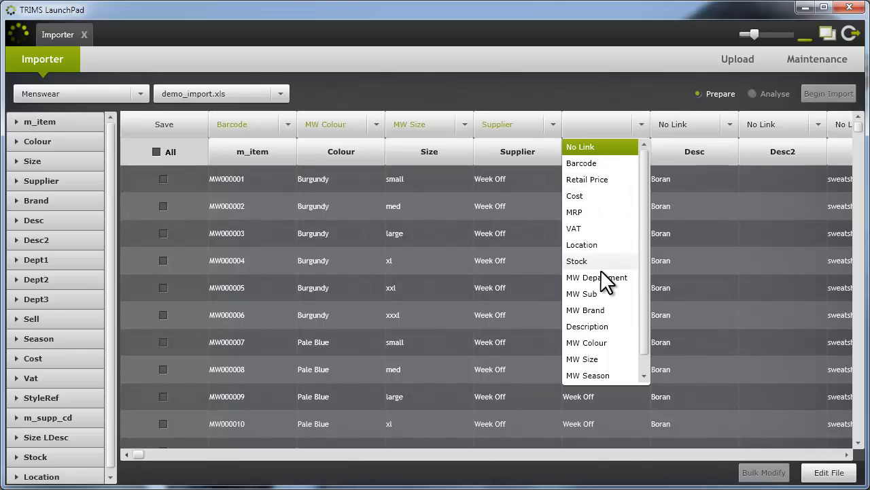
left_click(589, 310)
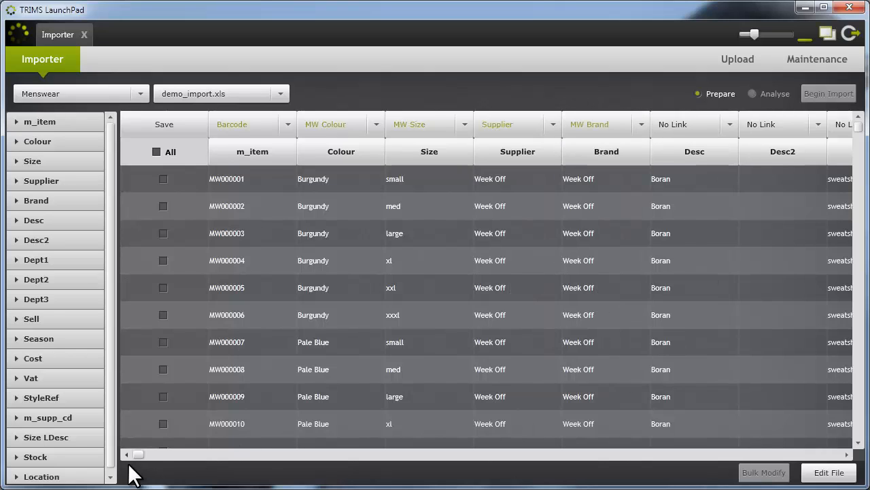
left_click_drag(138, 455, 441, 456)
left_click(278, 123)
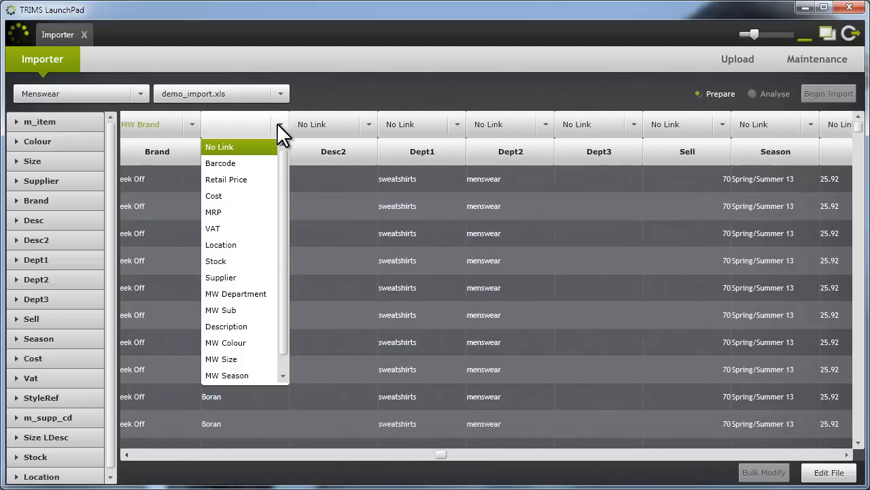
left_click(234, 327)
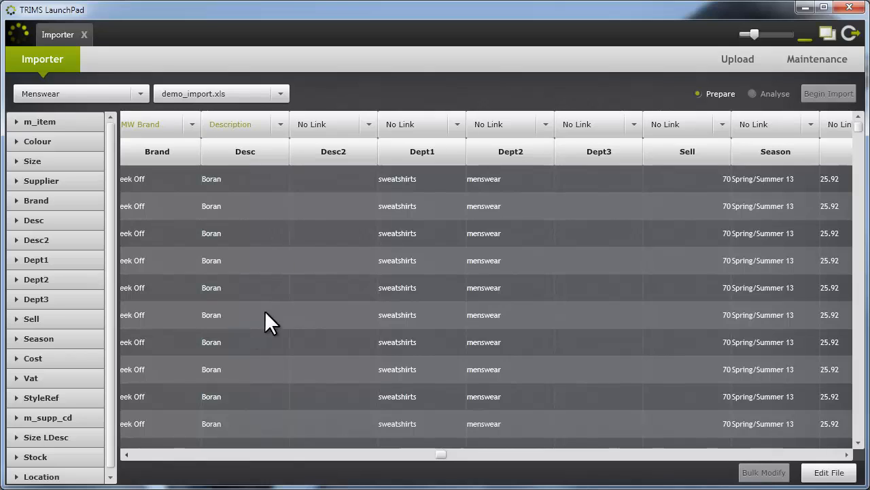
Link the Dept1 column to MW Department and the Dept2 column to MW Sub
left_click(455, 125)
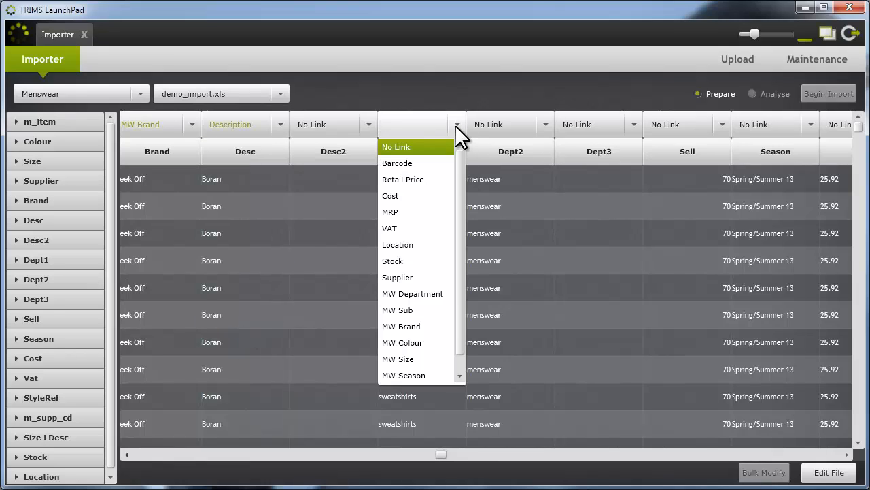
left_click(433, 293)
left_click(545, 124)
left_click(504, 293)
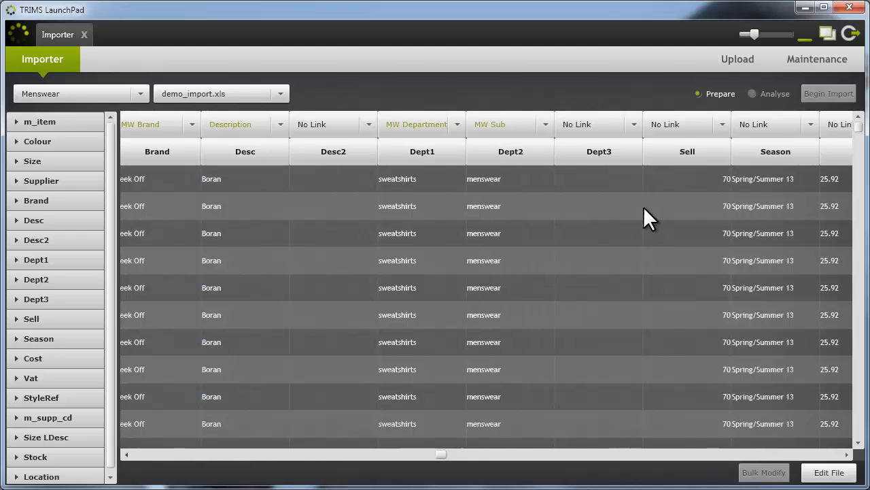
Link the Sell column to Retail Price and the Season column to MW Season
left_click_drag(443, 456, 592, 455)
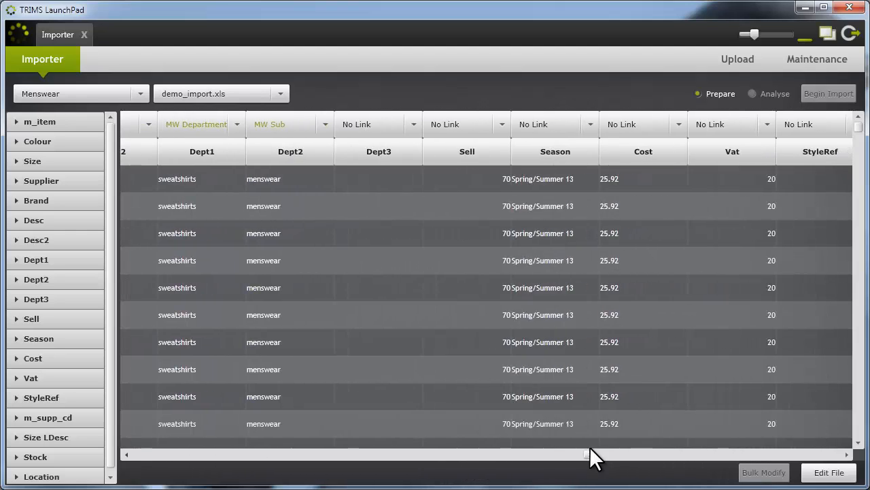
left_click(500, 127)
left_click(444, 177)
left_click(588, 125)
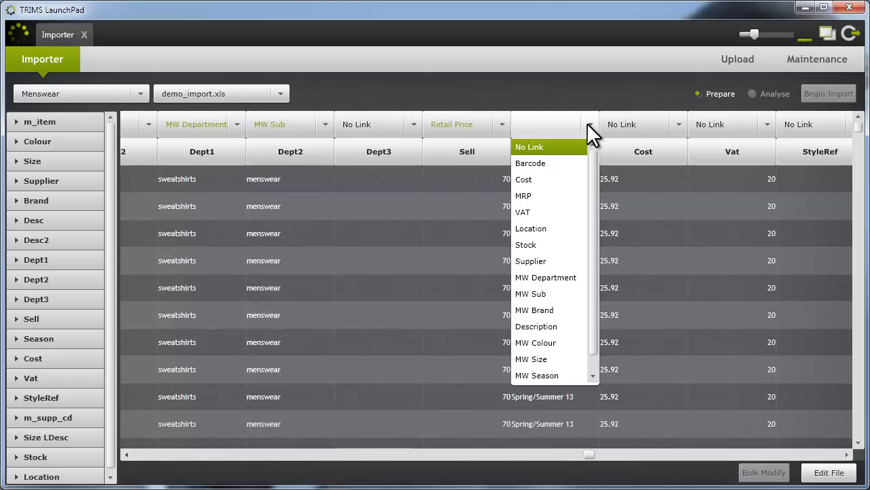
left_click(542, 375)
Link the Cost column to Cost and the Vat column to VAT
left_click_drag(589, 455, 777, 455)
left_click(400, 125)
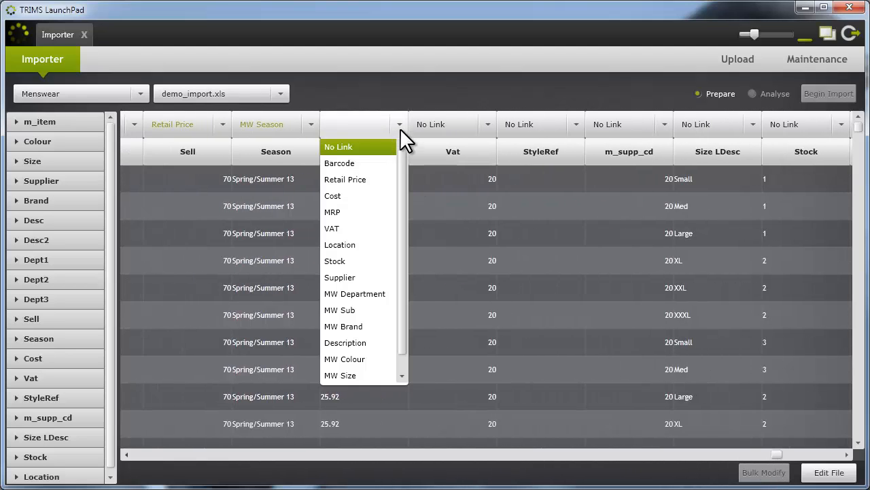
left_click(340, 196)
left_click(487, 125)
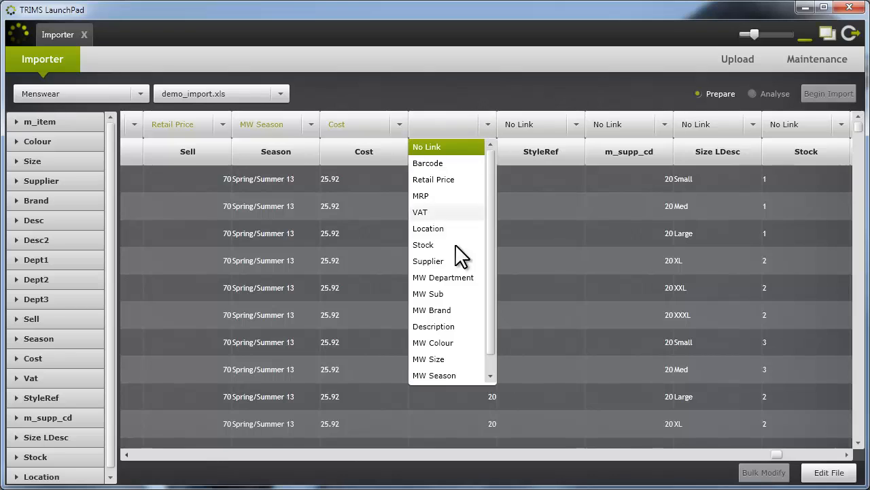
left_click(437, 212)
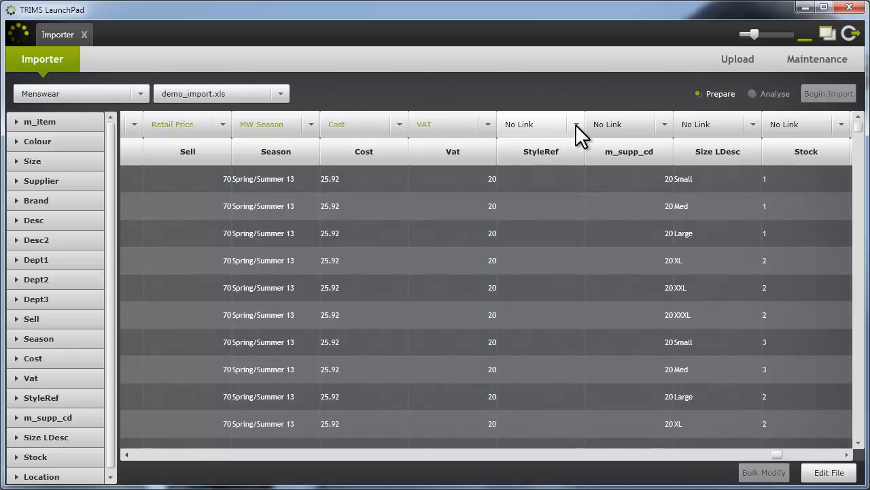
Link the StyleRef column to MW Style and save the column links
left_click(575, 124)
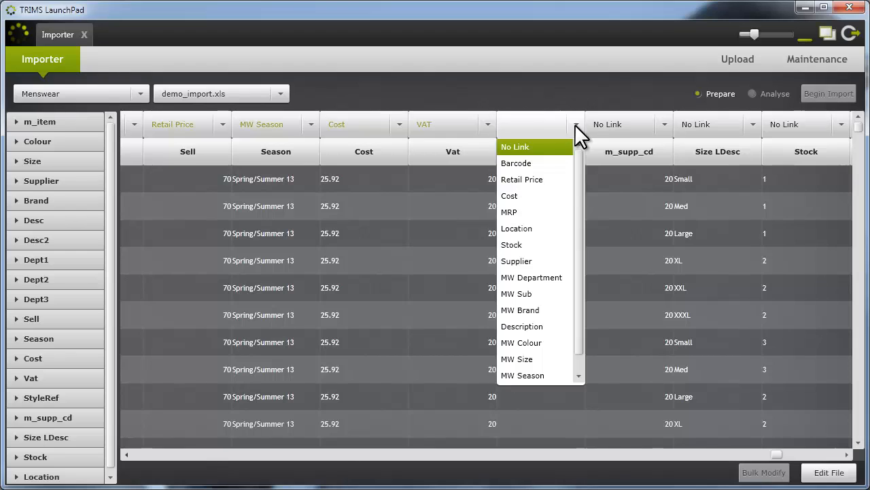
scroll(530, 311, "down", 1)
left_click(532, 374)
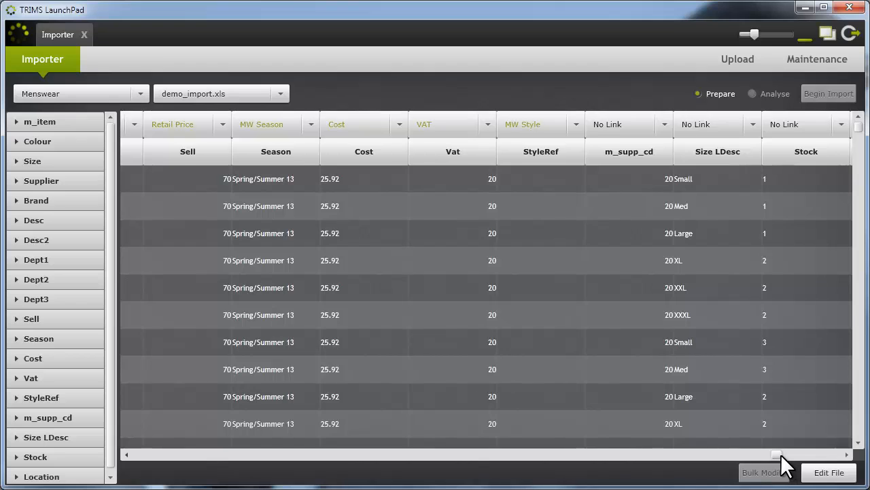
left_click_drag(780, 453, 840, 454)
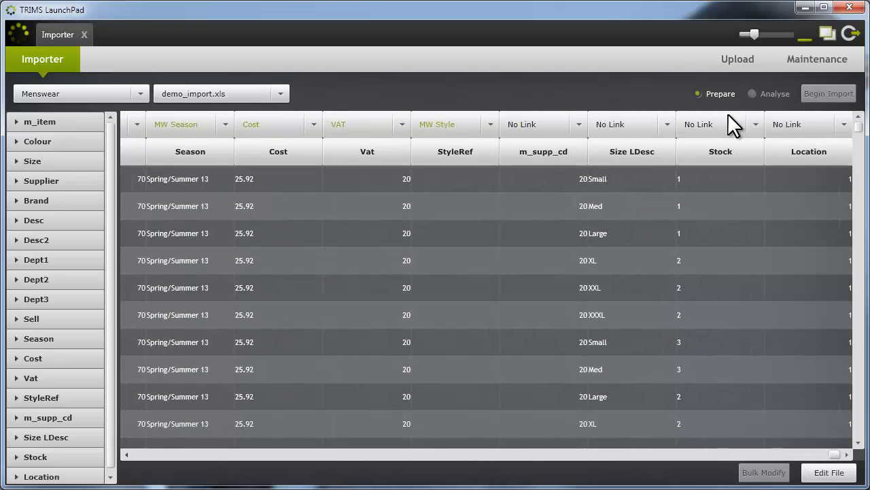
left_click_drag(837, 454, 113, 462)
left_click(170, 129)
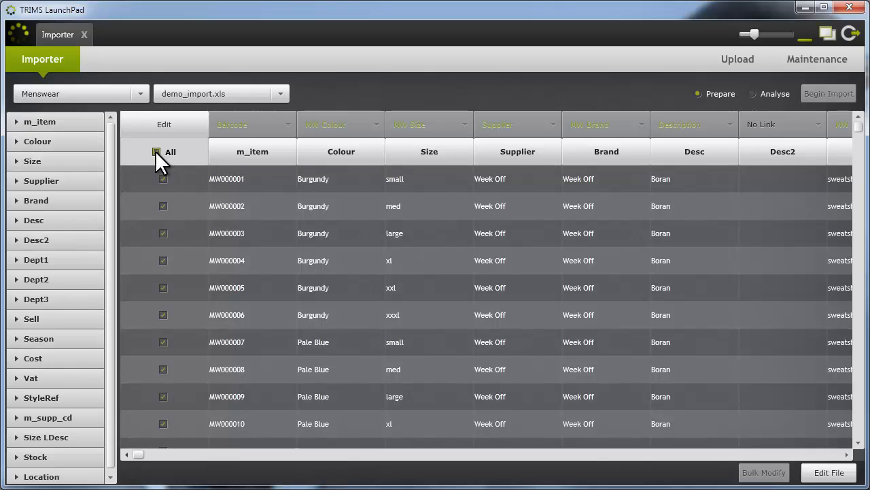
Analyse the prepared demo_import.xls data, run the import through to completion, and close the Importer
left_click(752, 94)
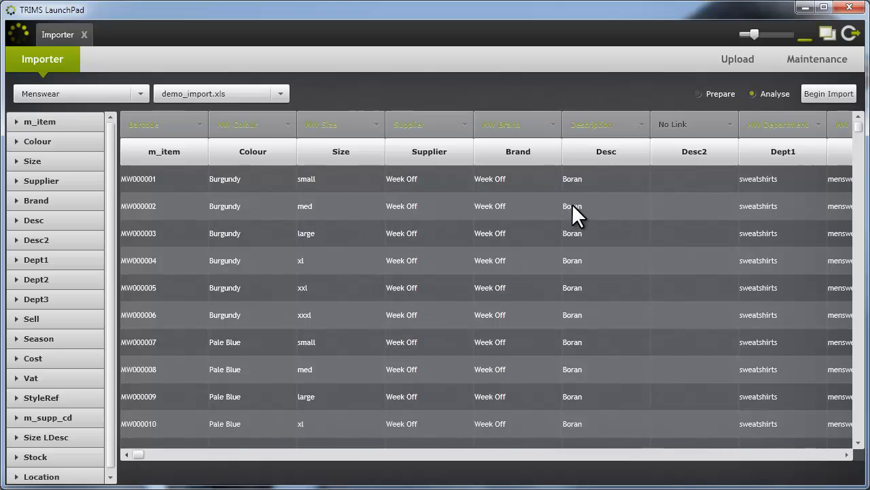
left_click(832, 91)
left_click(467, 371)
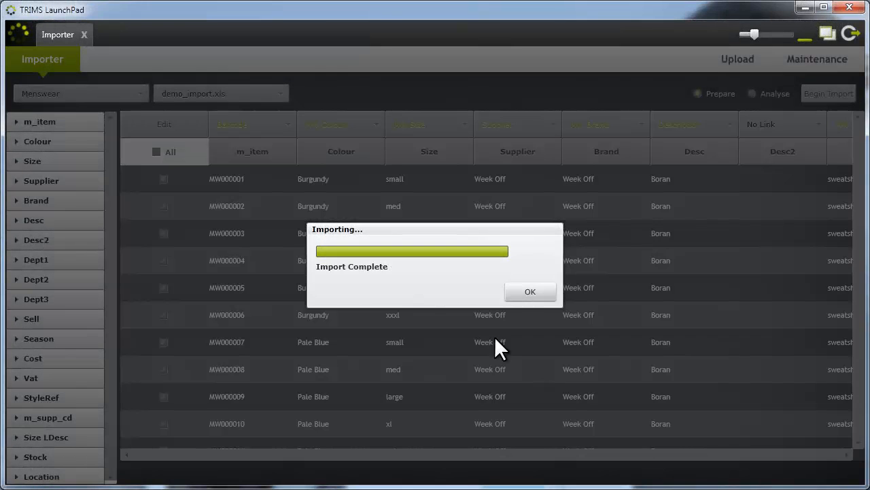
left_click(521, 292)
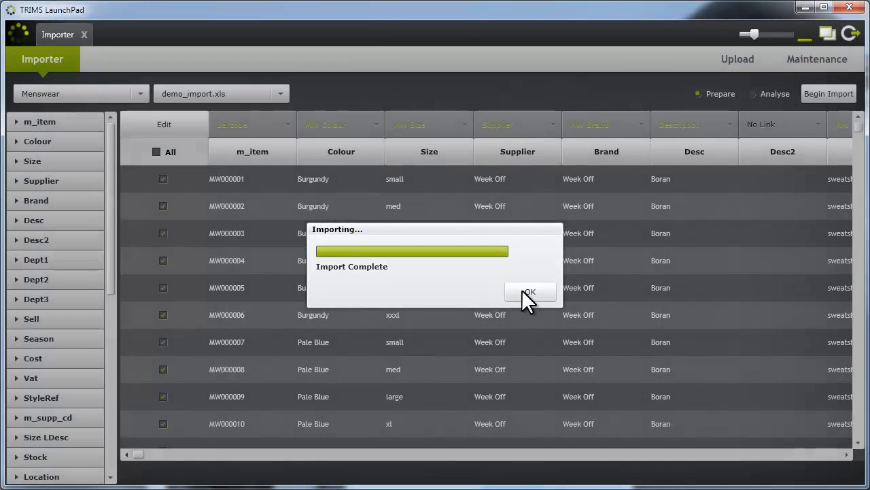
left_click(84, 34)
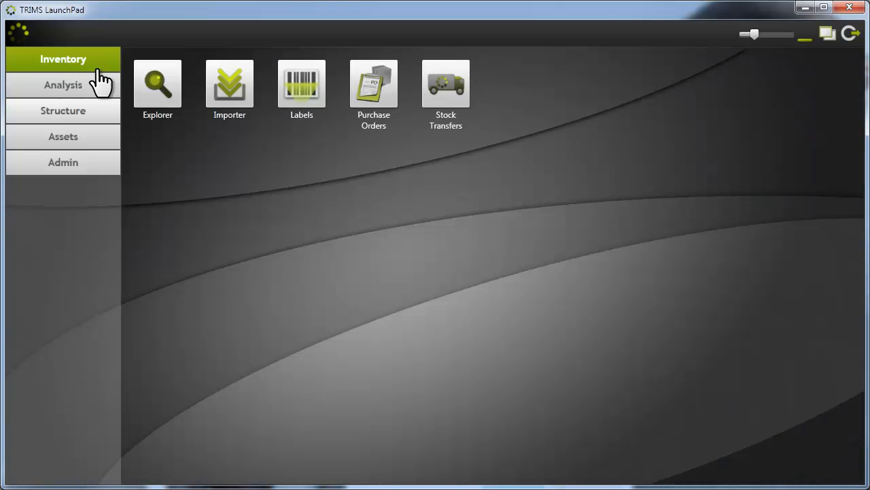
In the Explorer, browse Menswear > jackets > menswear > FjallRaven and open the Greenland Jacket's stock view
left_click(153, 86)
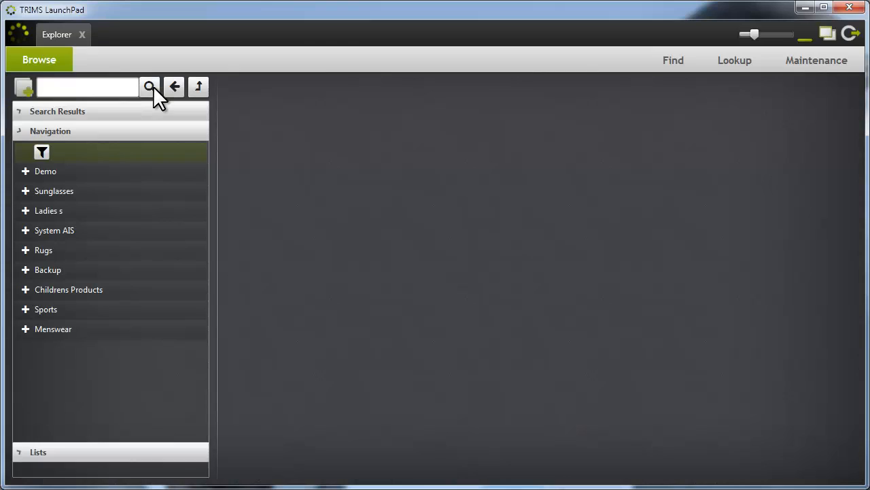
left_click(45, 327)
left_click(25, 328)
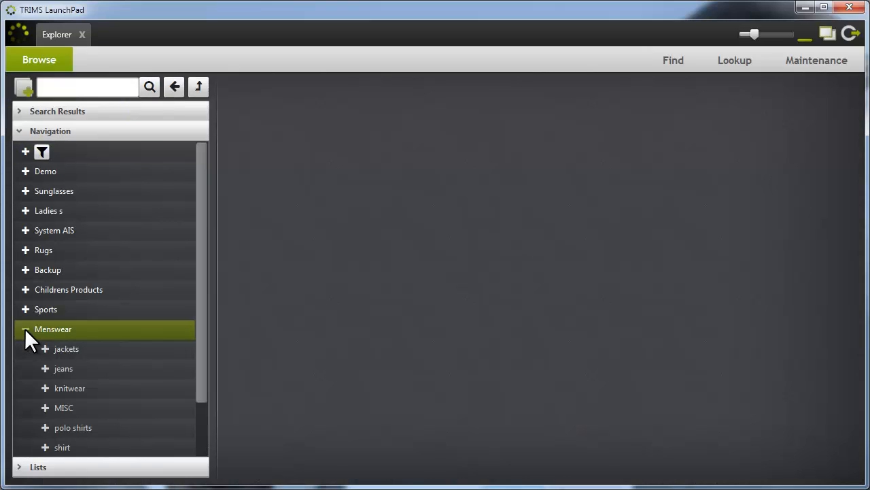
left_click_drag(197, 351, 182, 412)
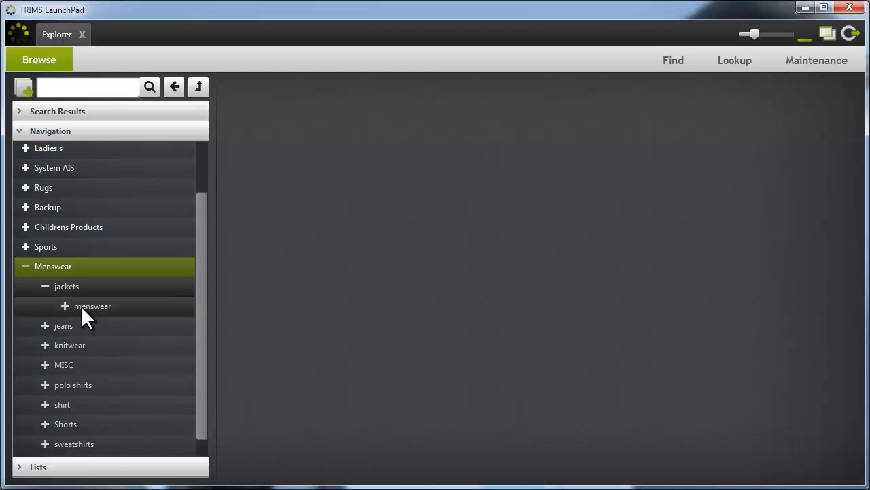
left_click(64, 306)
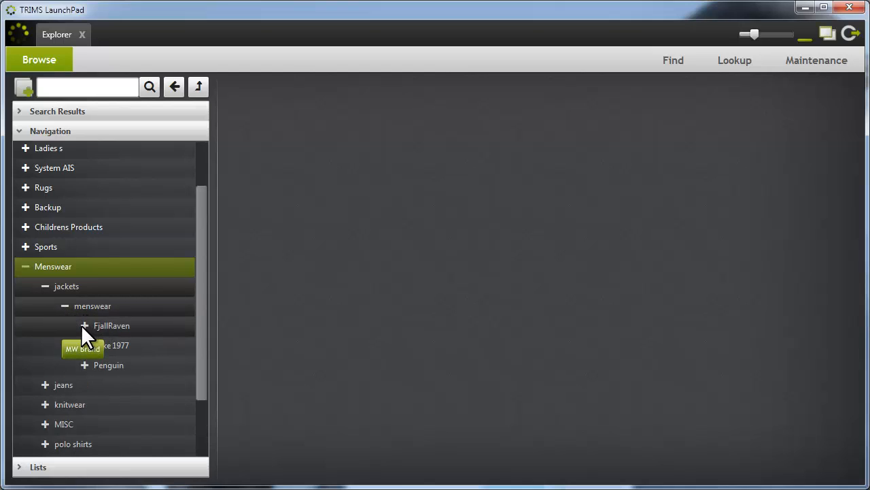
left_click(82, 325)
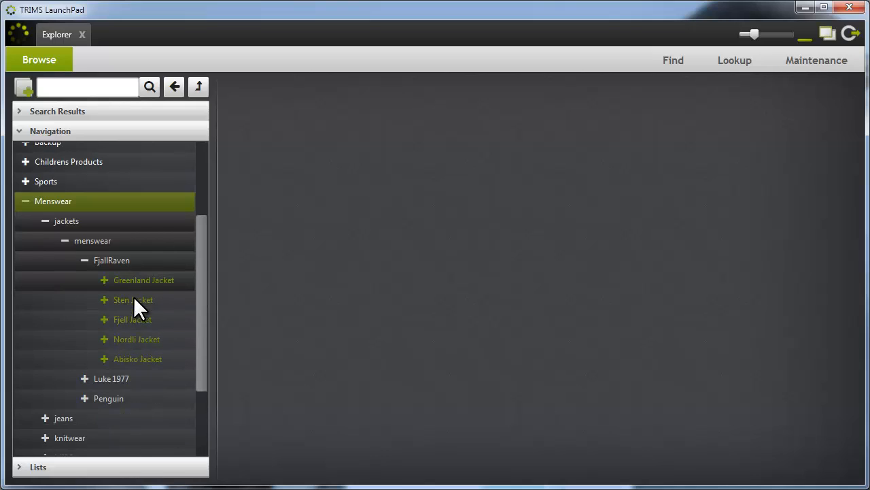
left_click(137, 281)
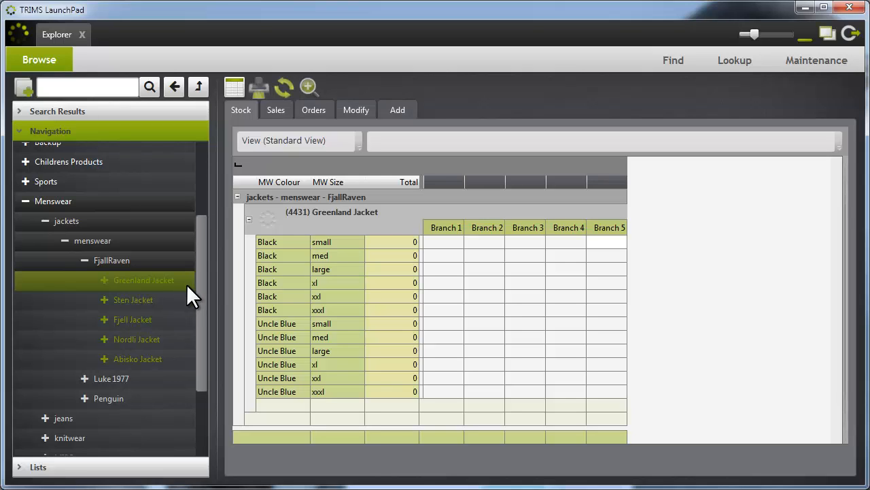
Display the product listing for the FjallRaven brand and close the Explorer
left_click_drag(197, 284, 192, 175)
left_click(102, 388)
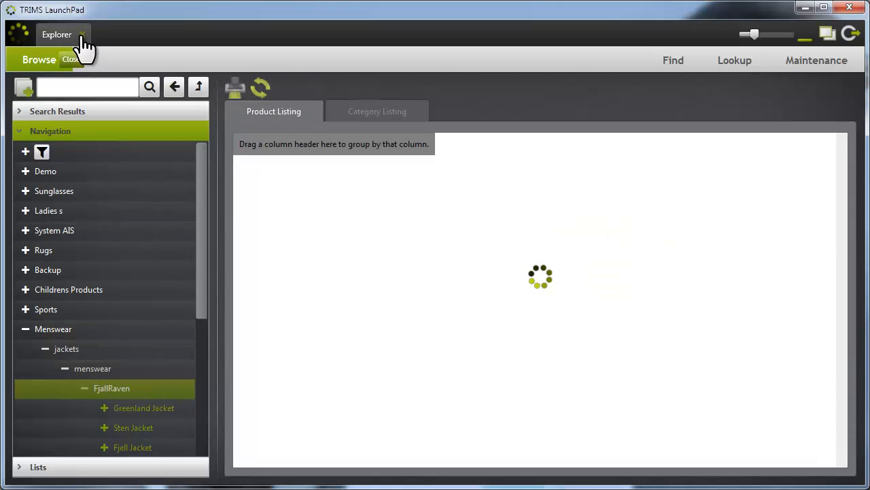
left_click(82, 35)
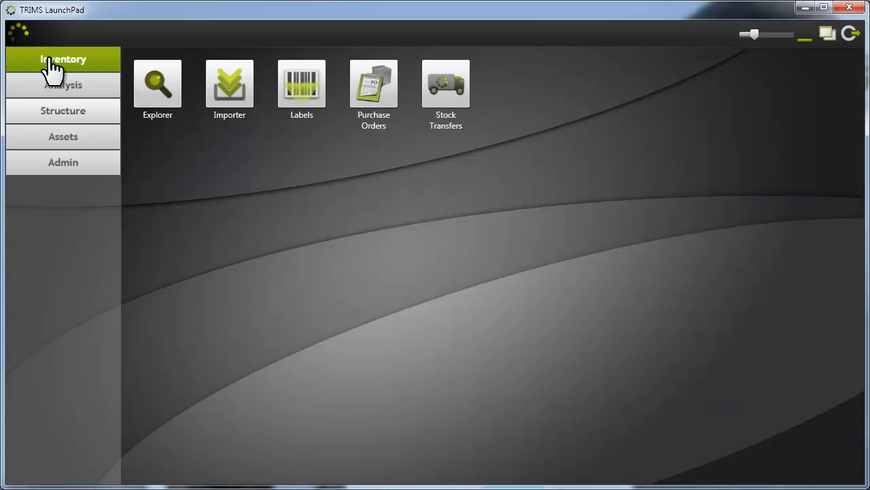
Reopen the Importer, load demo_import.xls for Menswear, and make its column links editable
left_click(223, 86)
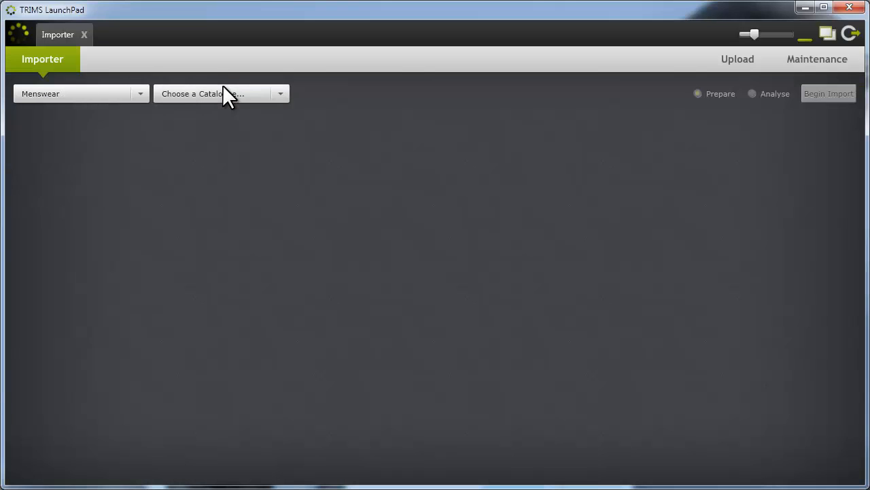
left_click(280, 95)
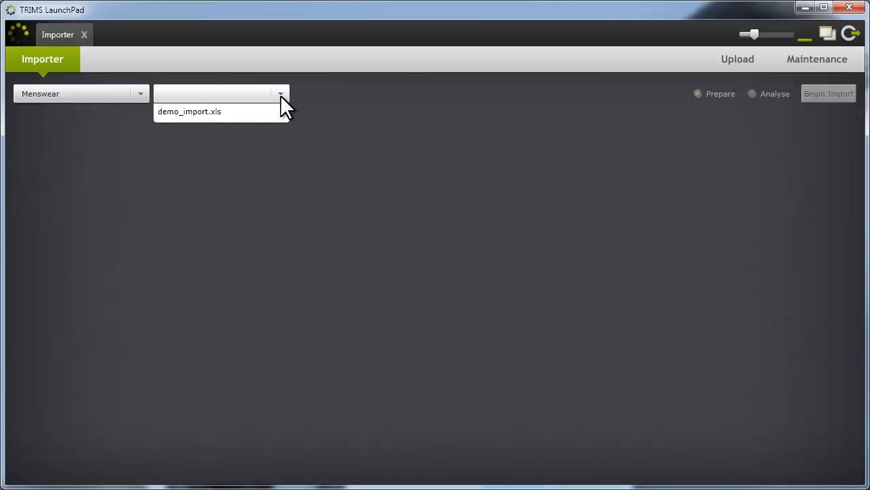
left_click(212, 112)
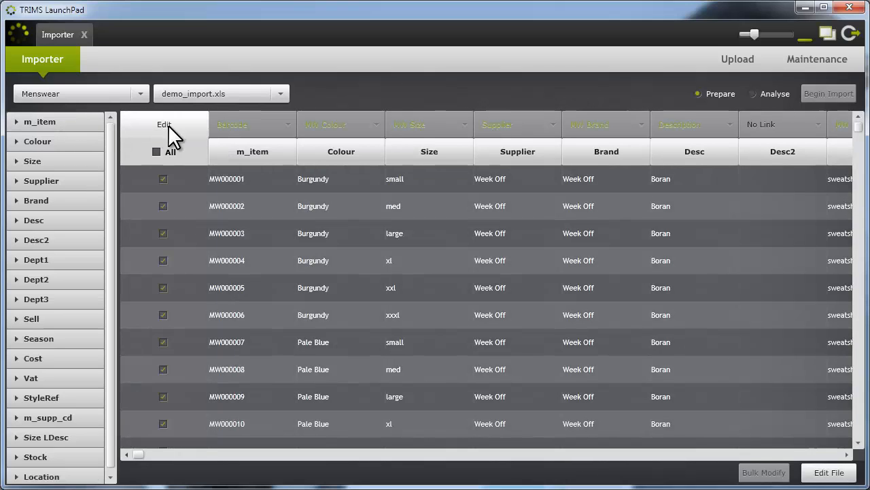
left_click(168, 124)
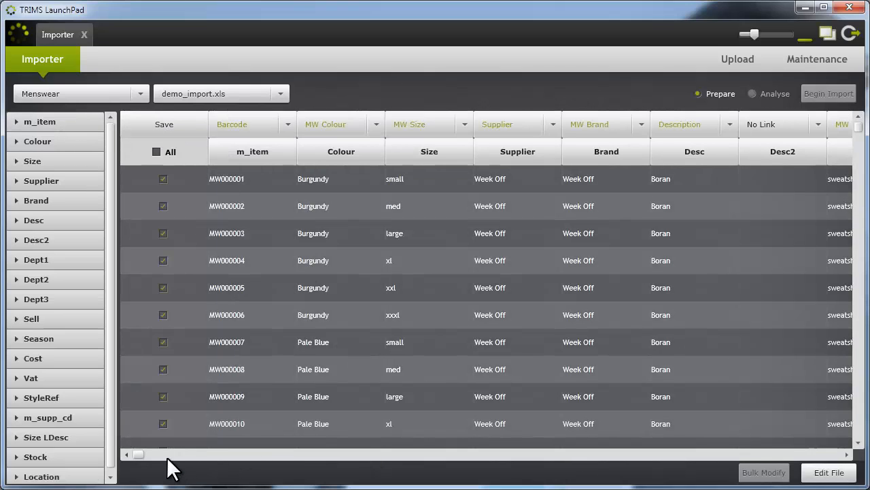
Link the Stock column to Stock and the Location column to Location, and save the links
left_click_drag(140, 454, 855, 451)
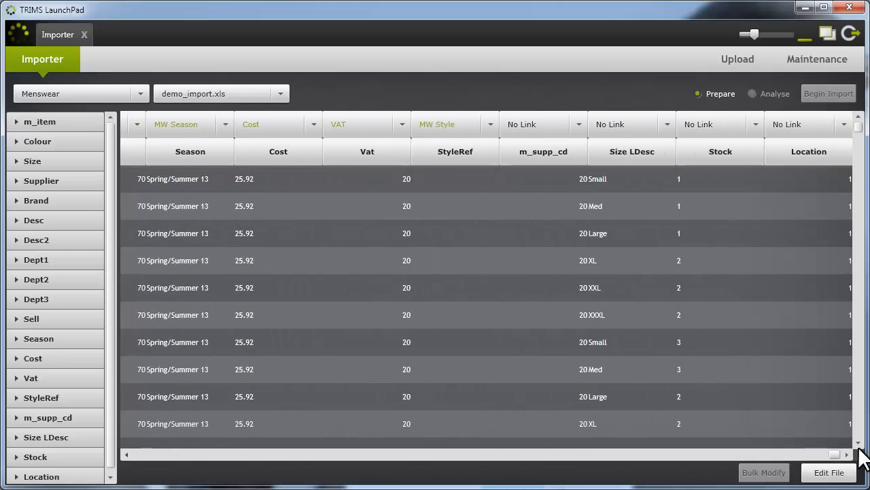
left_click(753, 124)
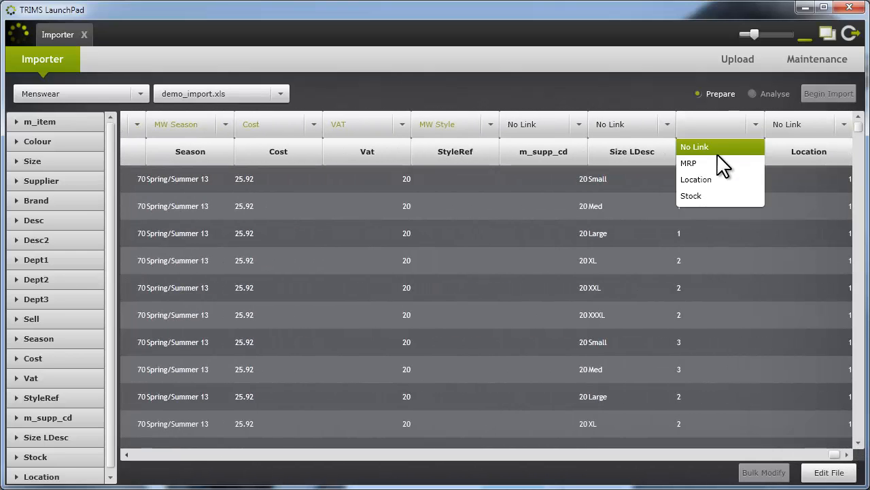
left_click(690, 195)
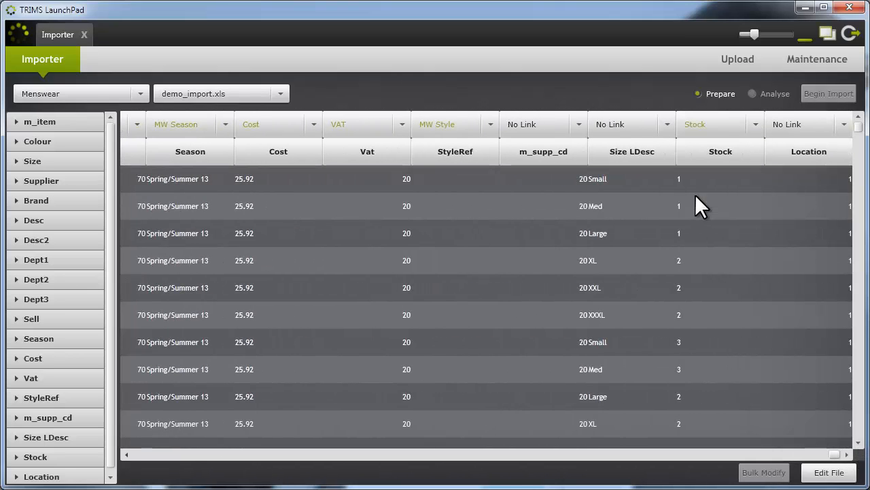
left_click(844, 125)
left_click(789, 245)
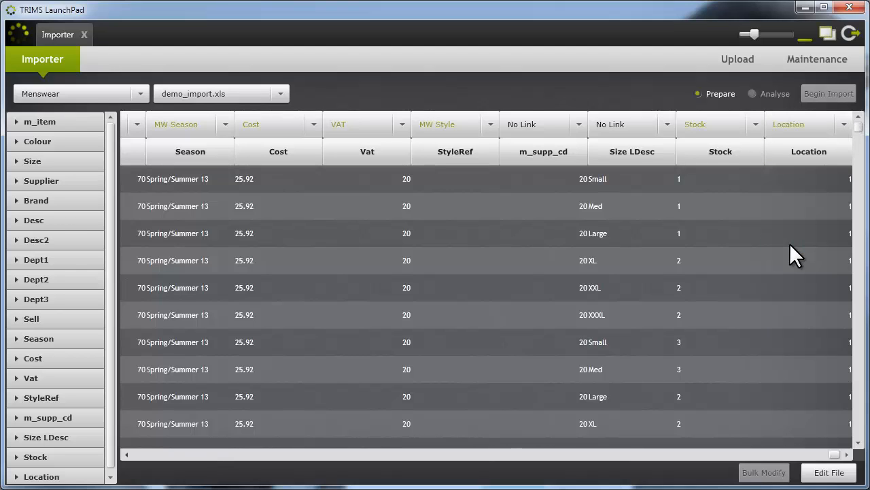
left_click_drag(836, 454, 169, 438)
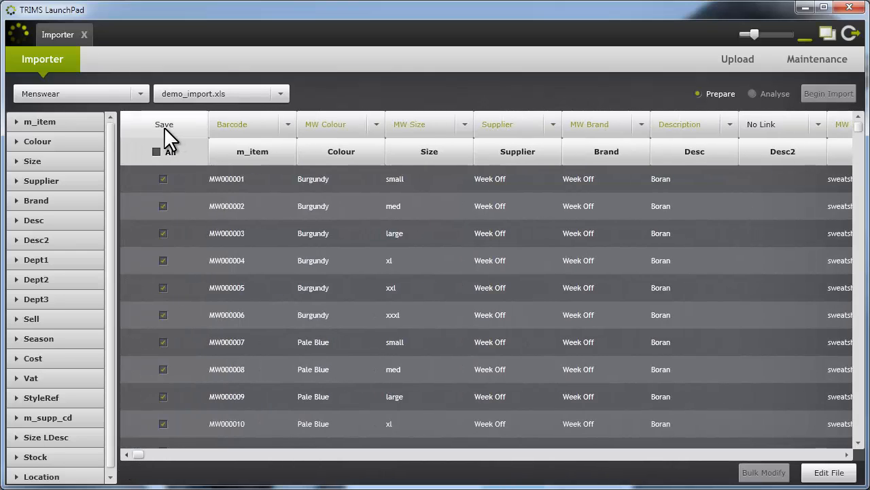
left_click(164, 126)
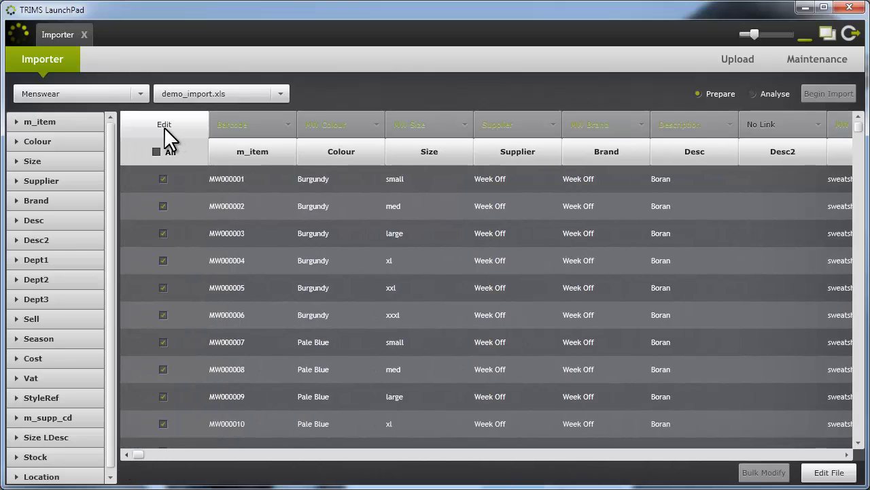
Analyse the file with its stock links, run the import again, and close the Importer when it finishes
left_click(753, 93)
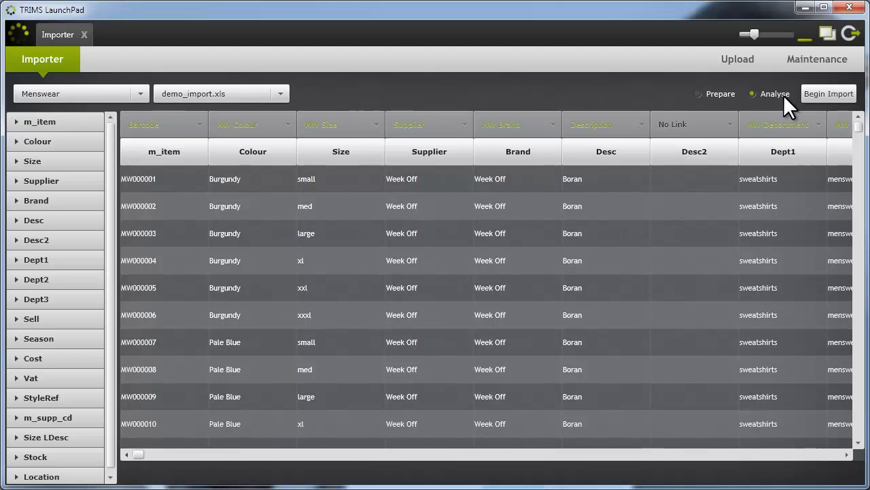
left_click(820, 93)
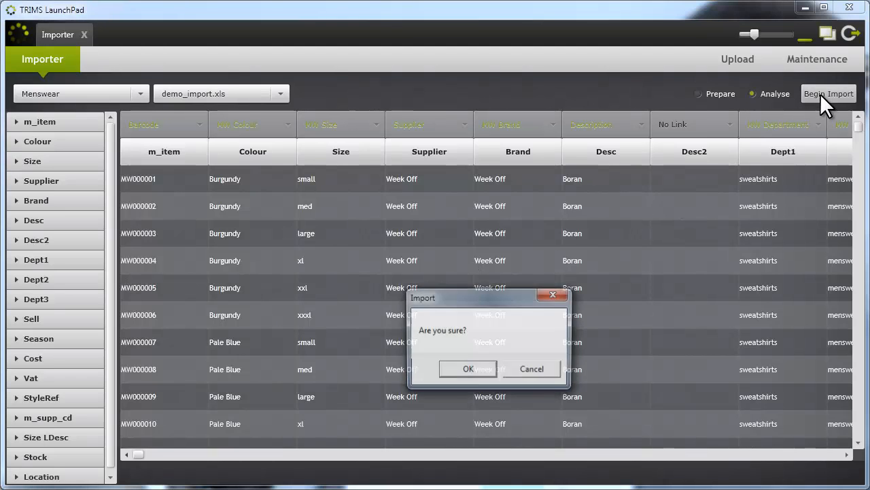
left_click(468, 370)
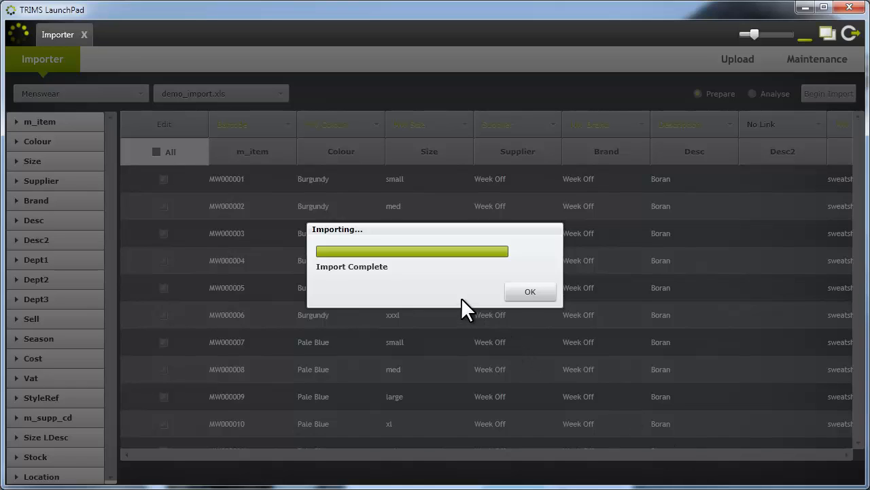
left_click(525, 292)
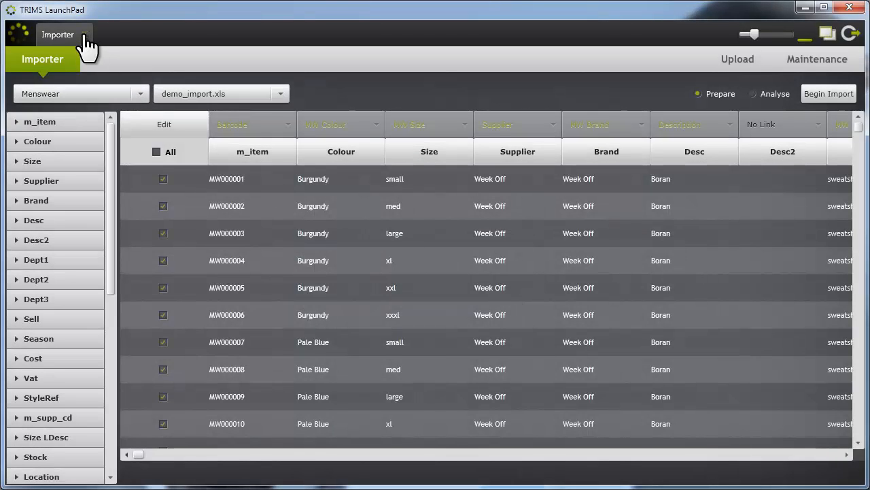
left_click(85, 37)
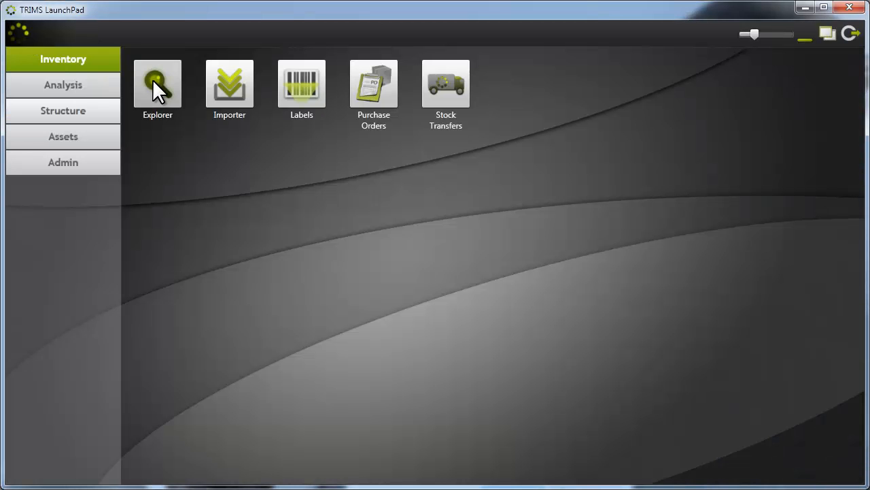
In the Explorer, list the products in the Menswear jackets department to check their stock levels
left_click(155, 83)
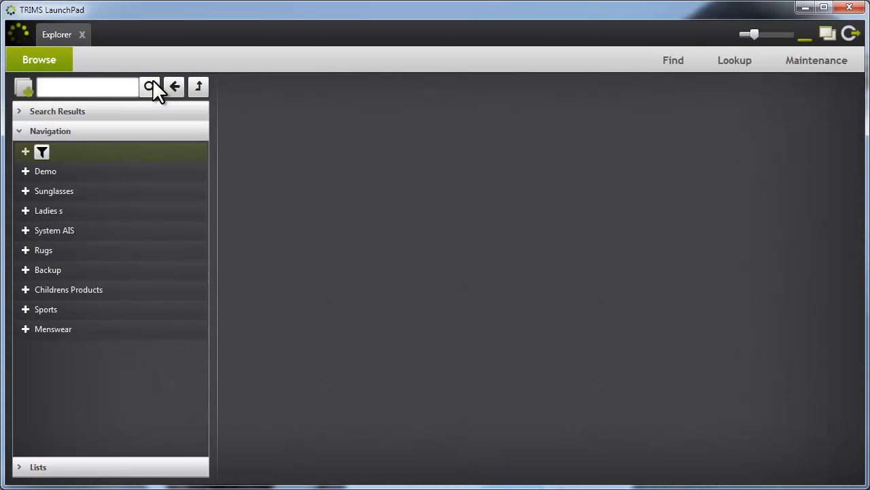
left_click(43, 332)
left_click(26, 329)
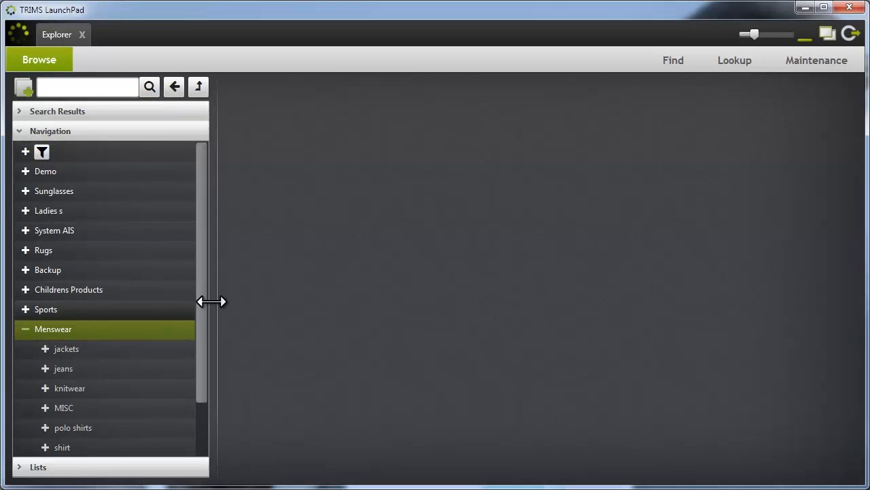
left_click_drag(204, 291, 206, 408)
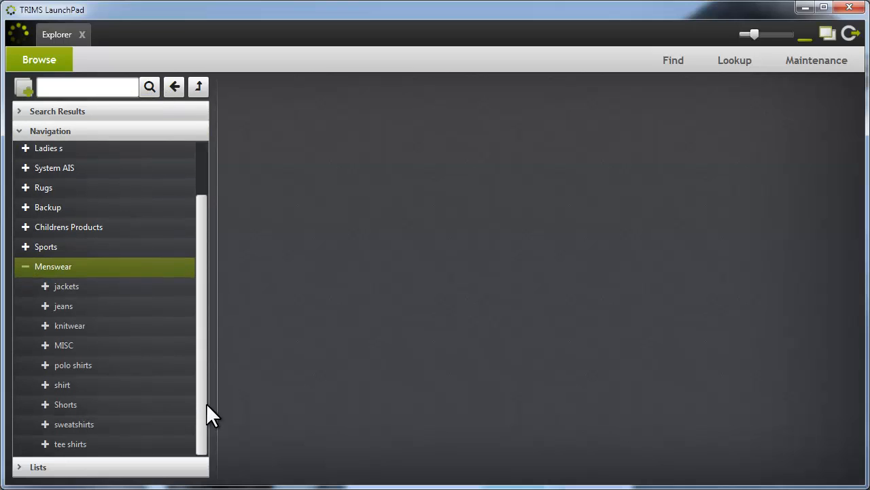
left_click(67, 286)
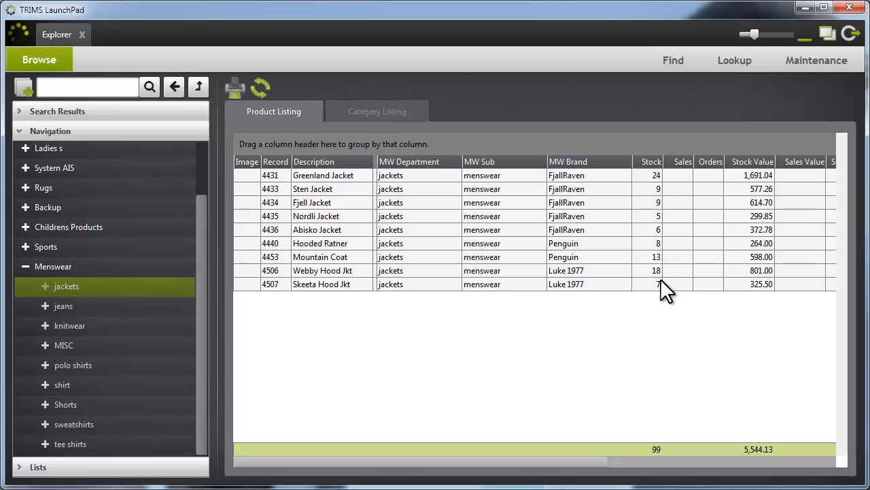
Open the Greenland Jacket from the product listing to examine its stock by colour, size and branch
double_click(652, 177)
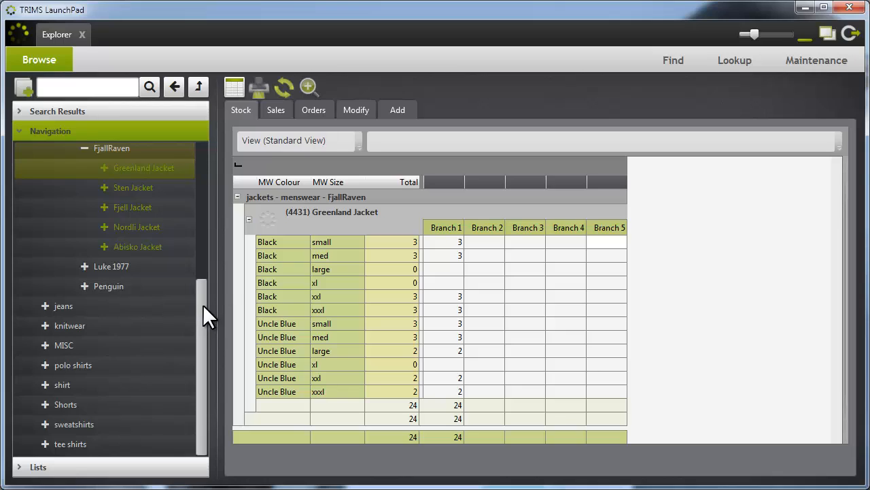
left_click_drag(203, 304, 196, 141)
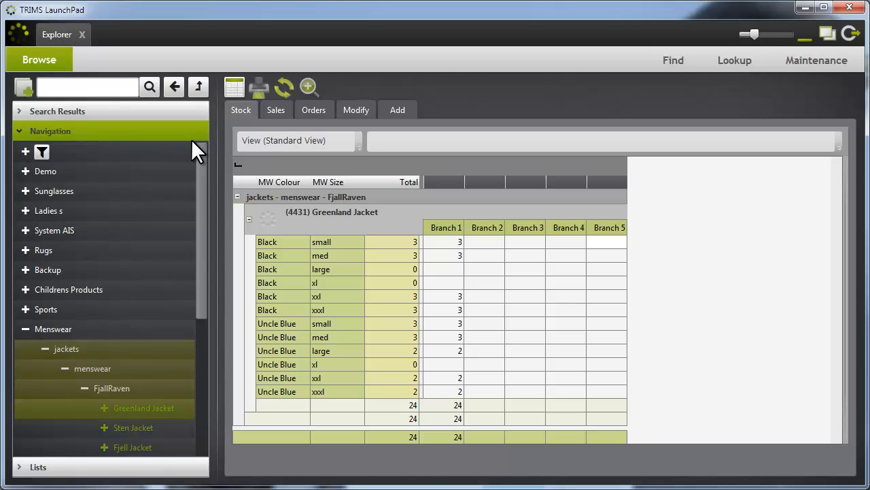
left_click_drag(197, 149, 200, 234)
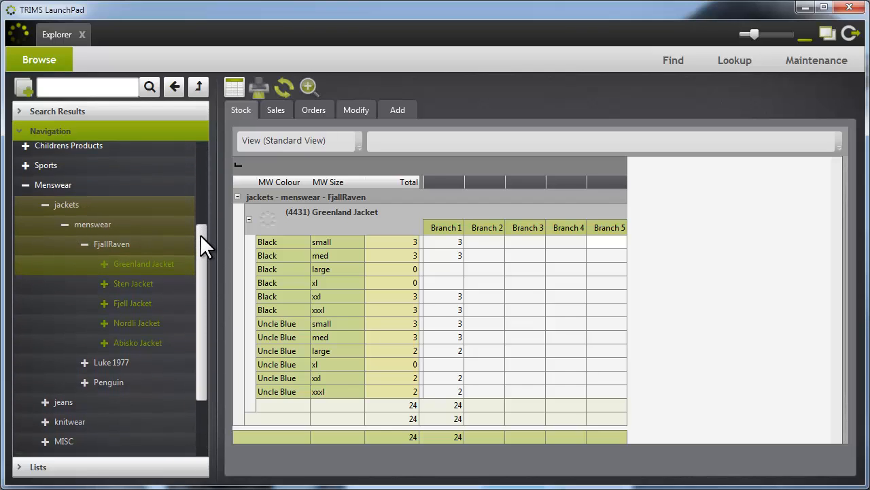